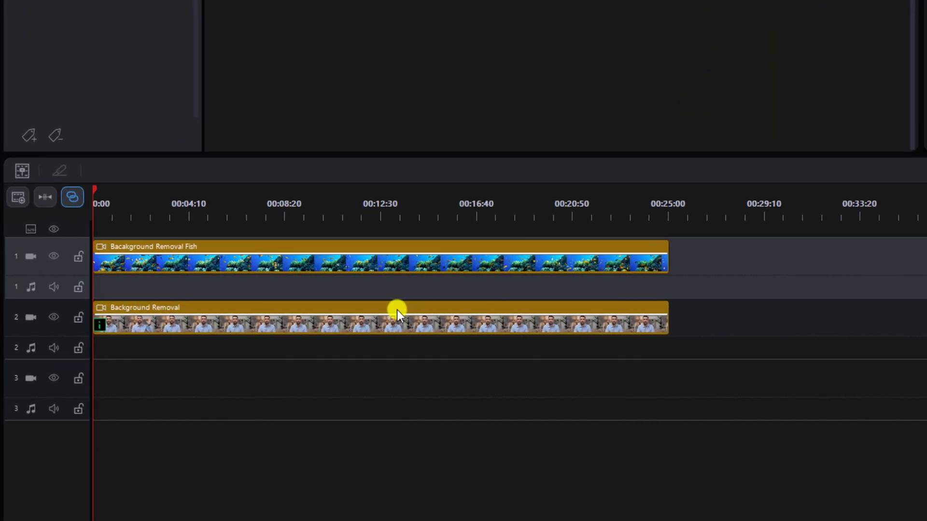
Remove the presenter clip's background so he appears over the fish footage, then preview it
click(397, 309)
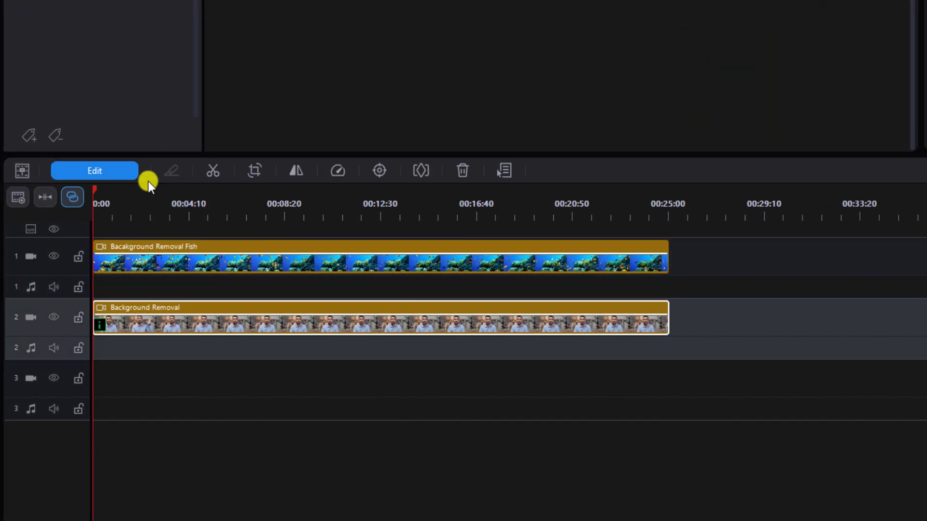
click(123, 172)
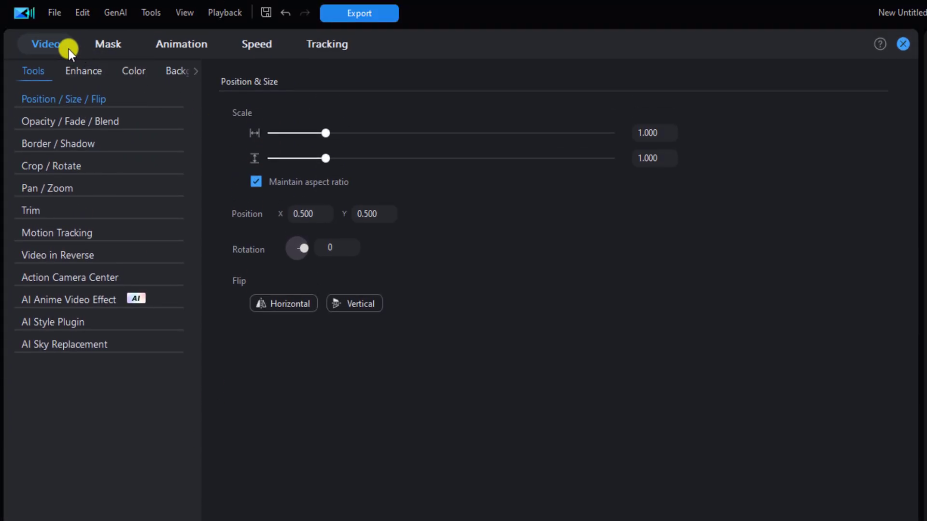
click(192, 72)
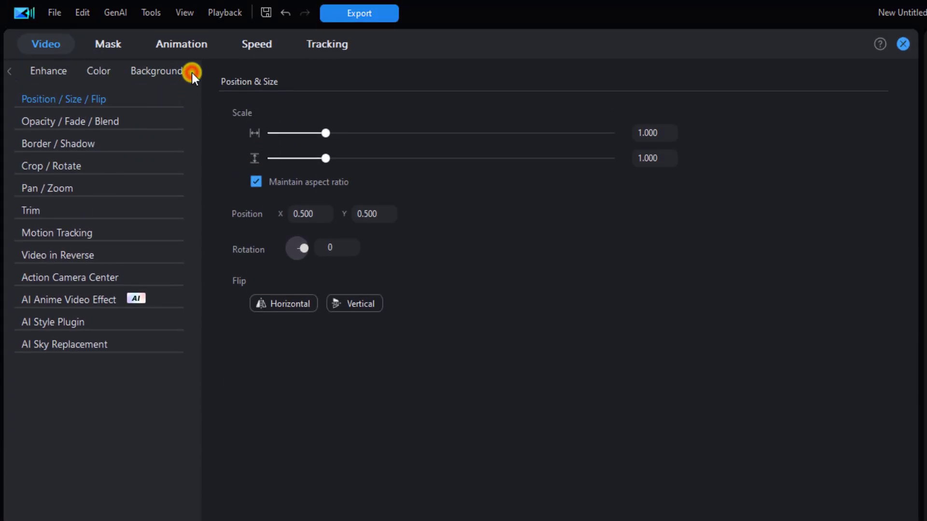
click(159, 78)
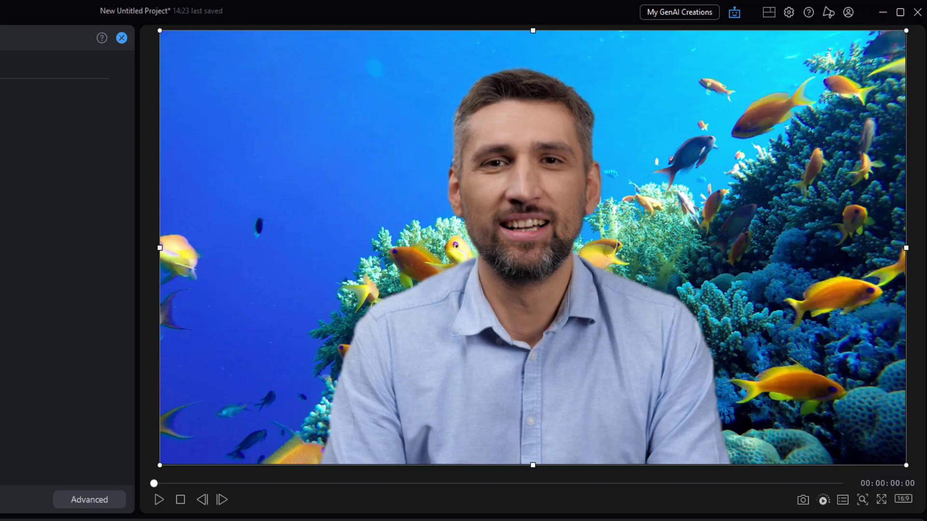
click(155, 501)
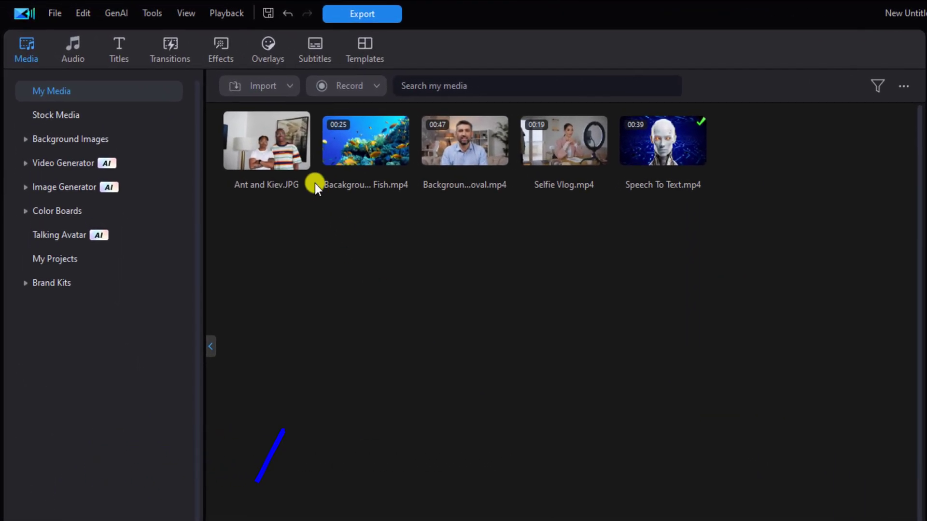
Open AI Speech to Text for the robot clip, set to All Audio Tracks and English
click(153, 72)
click(314, 59)
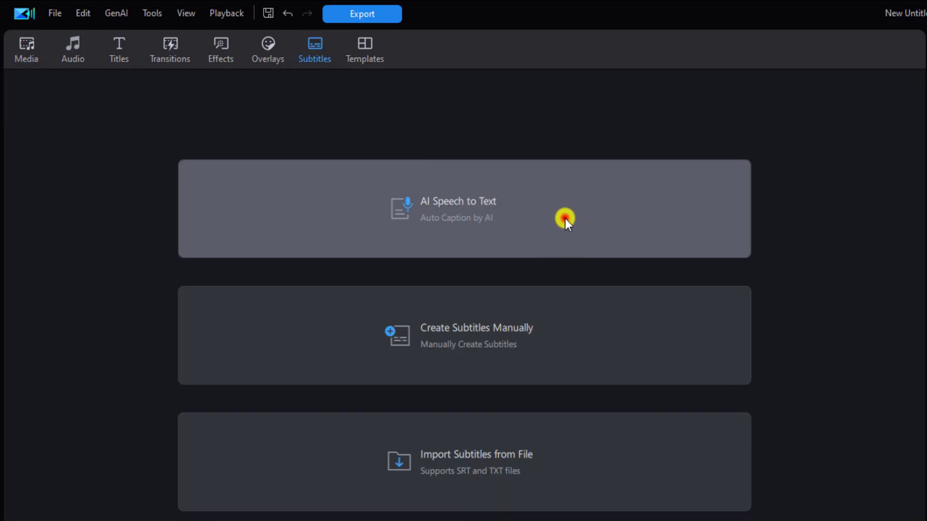
click(565, 218)
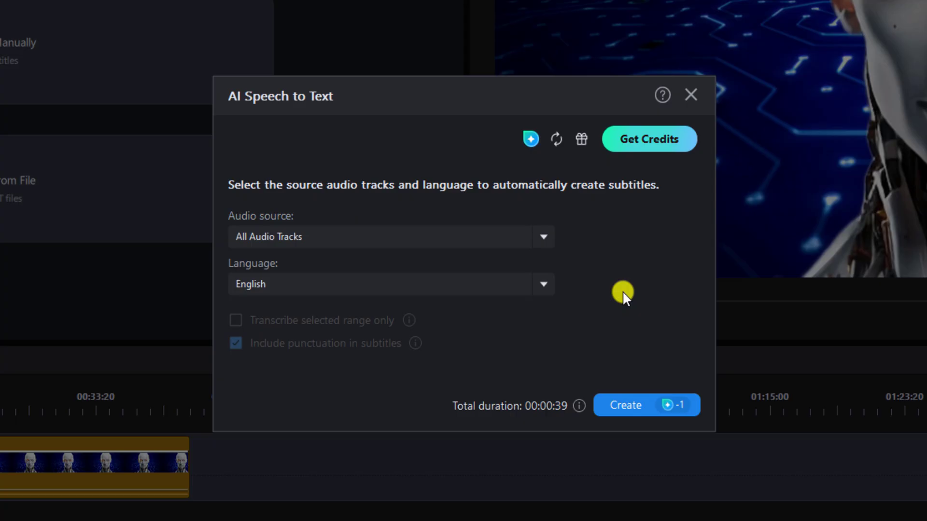
Generate subtitles from the robot clip's speech and play the preview to check the captions
click(627, 410)
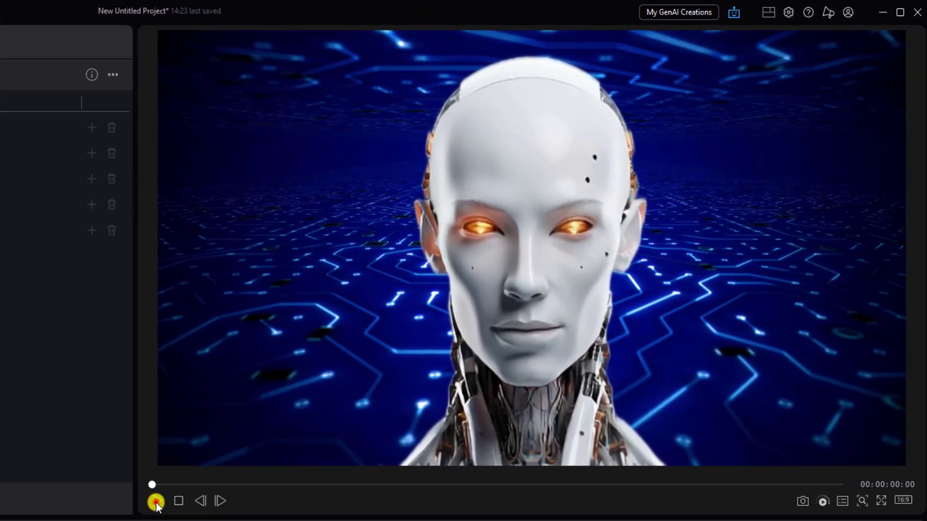
click(926, 520)
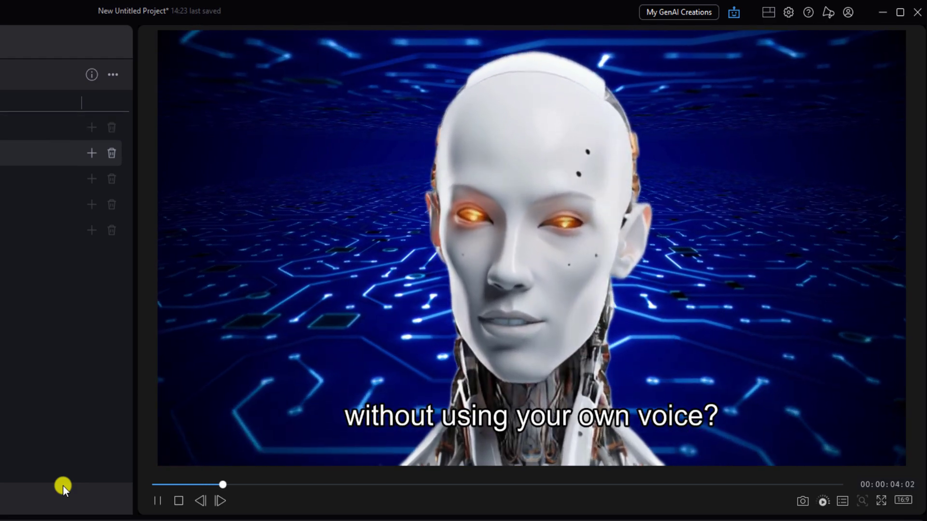
click(156, 501)
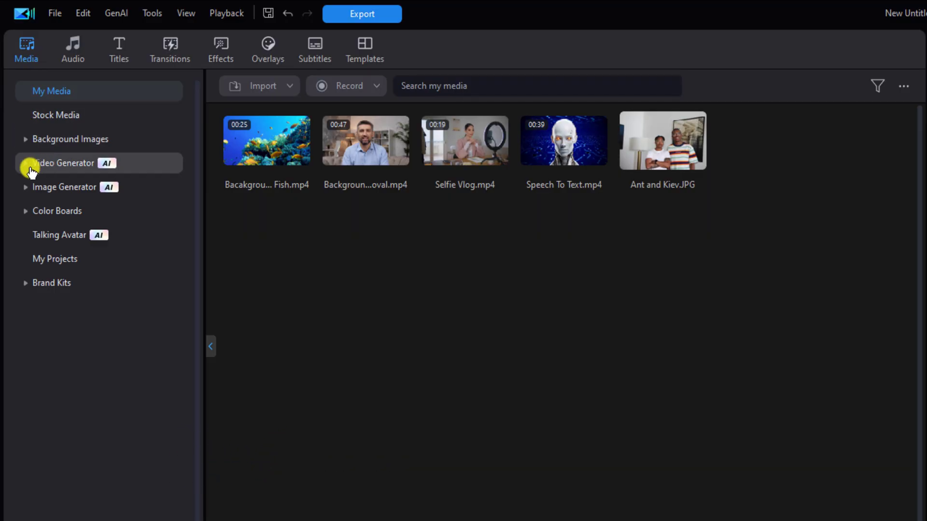
Start an Image to Video clip using the Love category's Warm Hug template
click(125, 169)
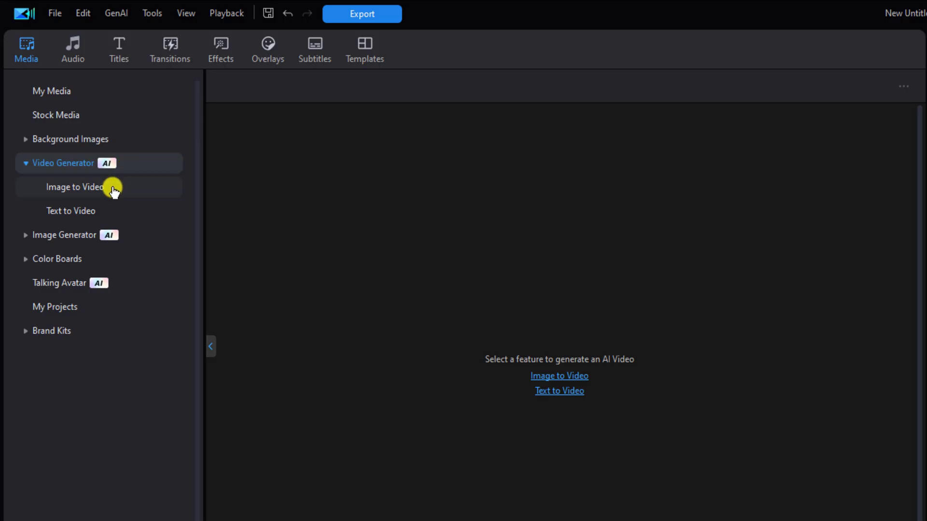
click(113, 188)
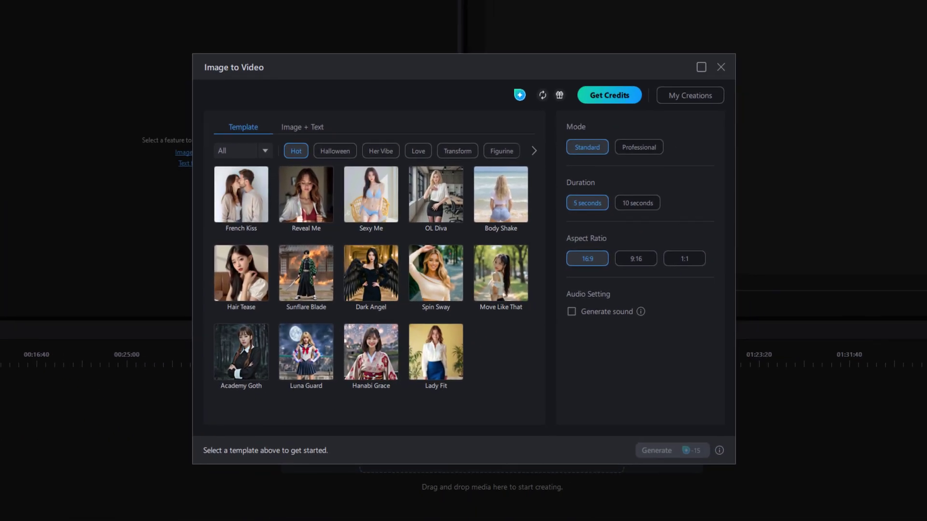
click(421, 154)
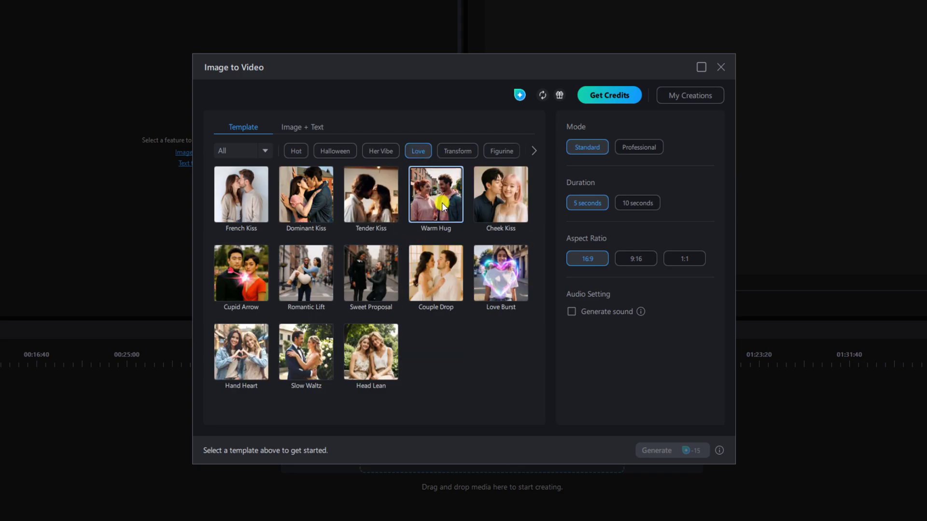
click(442, 203)
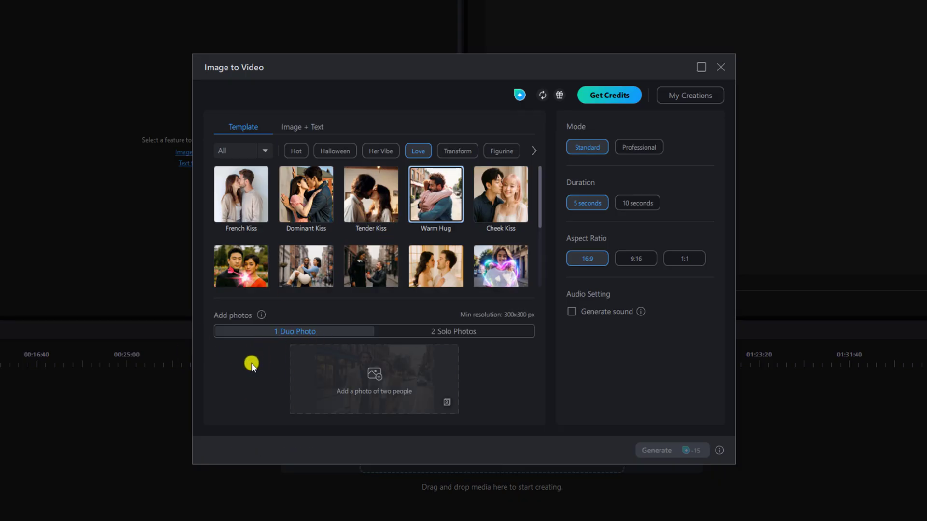
Load Ant and Kiev.JPG as the two-person photo for the Warm Hug template
click(318, 366)
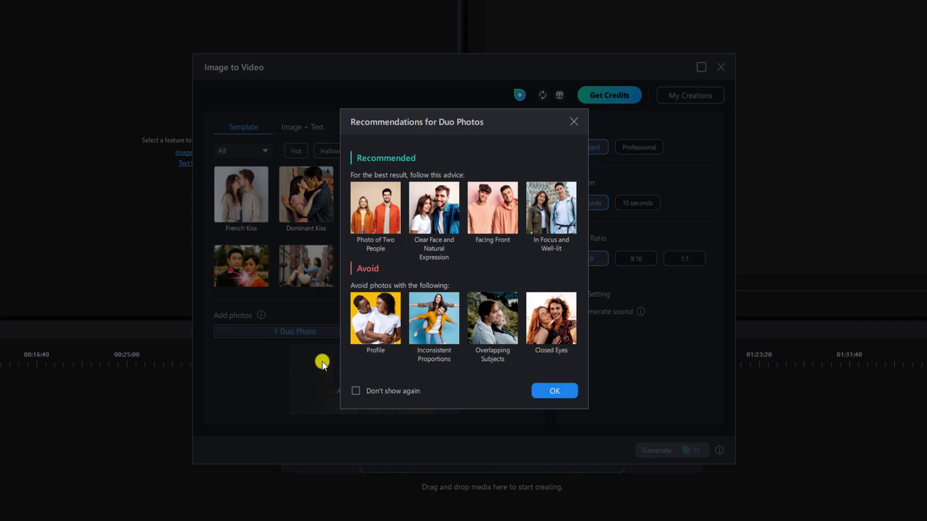
click(549, 393)
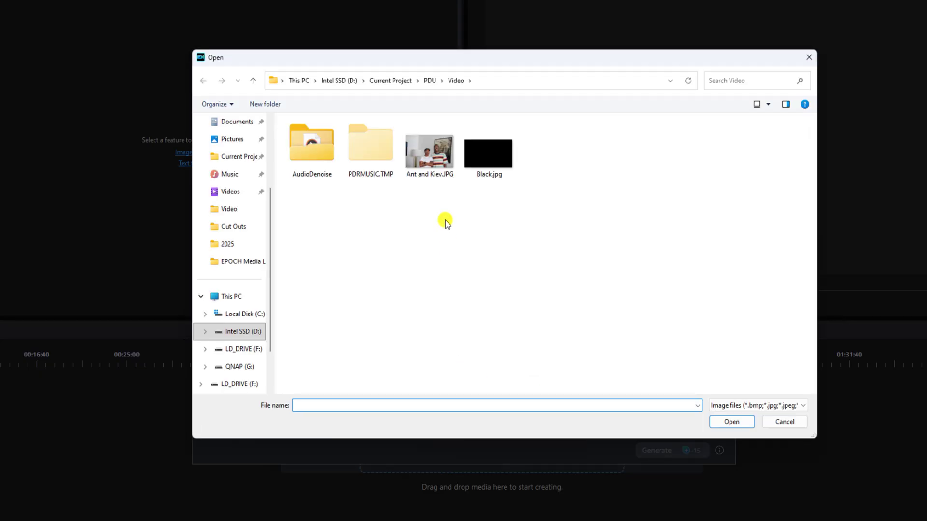
click(431, 159)
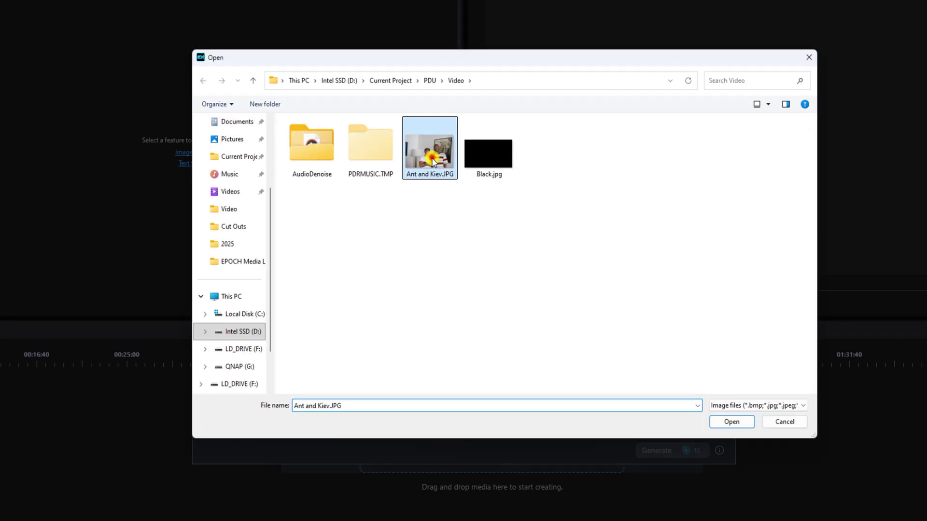
click(718, 423)
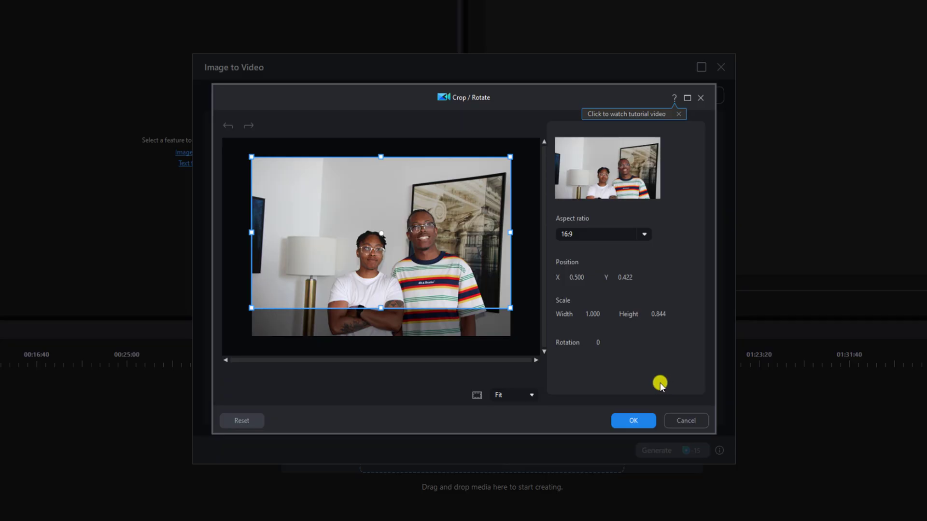
Crop the duo photo tighter around the two people at 16:9, scale width 0.872
drag(414, 258, 409, 282)
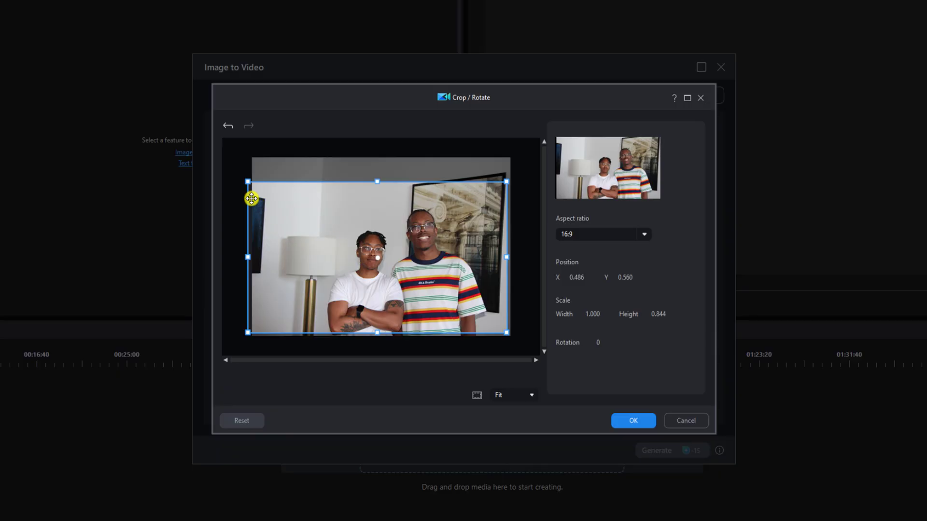
drag(248, 182, 310, 212)
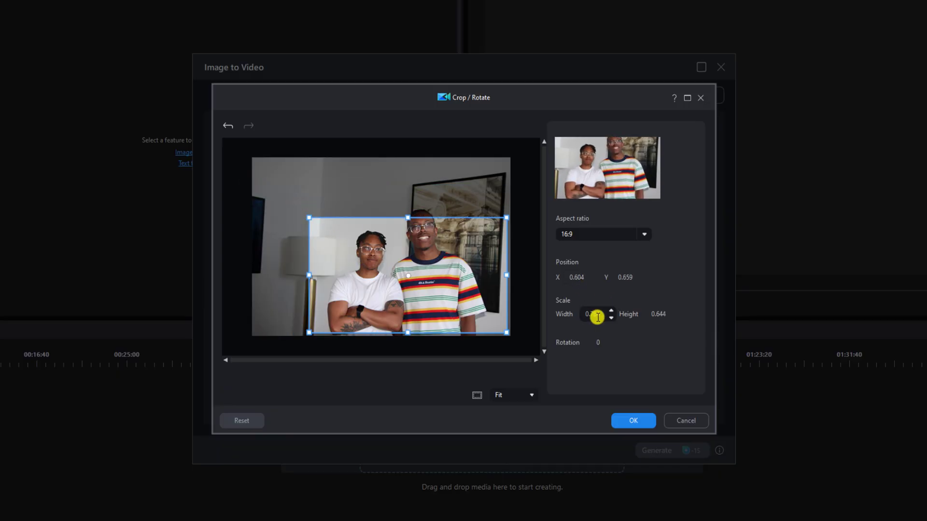
drag(602, 315, 561, 310)
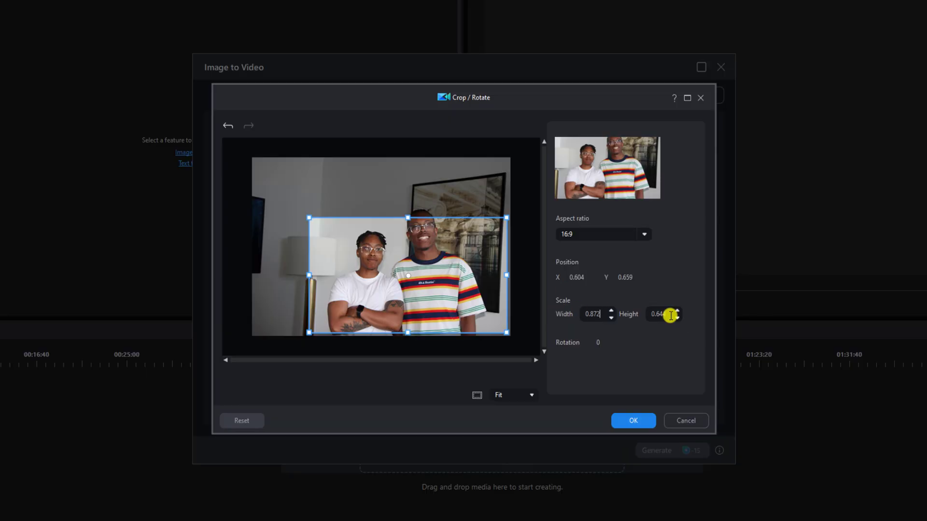
key(Return)
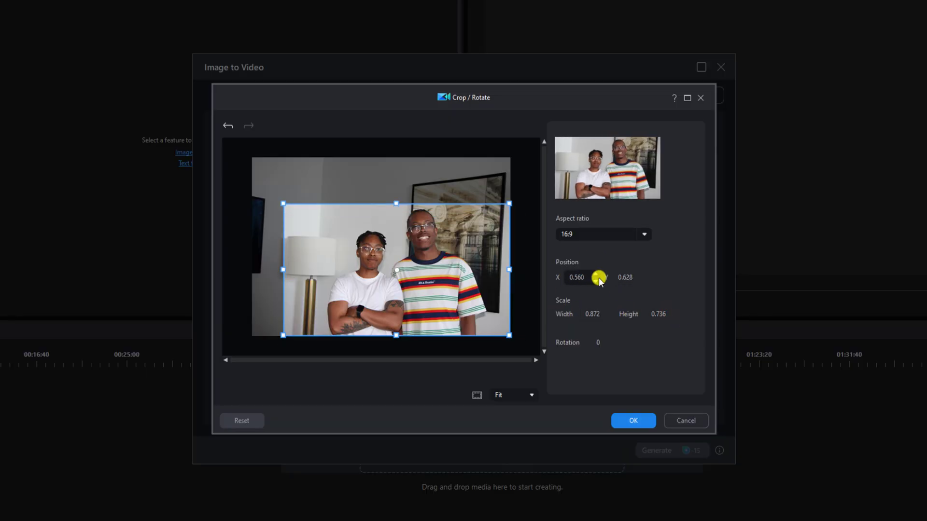
click(651, 419)
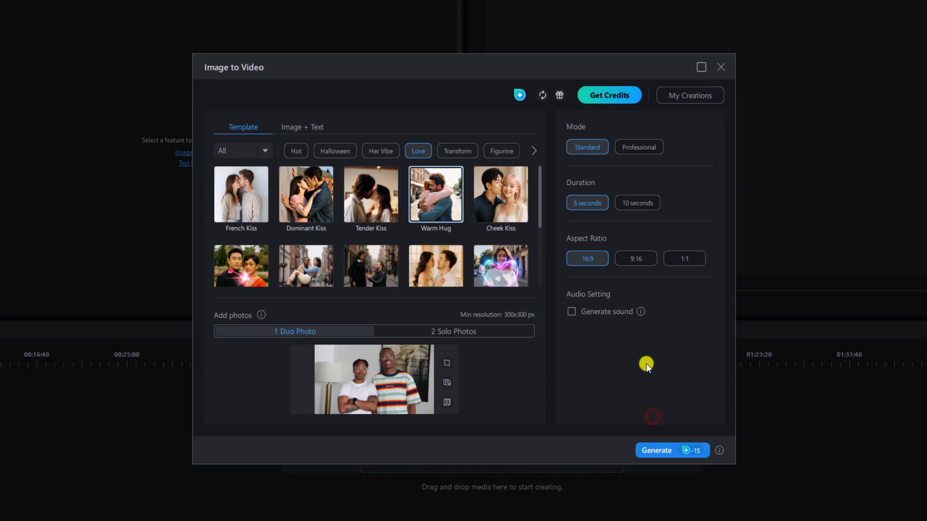
Generate a Professional-mode, 5-second, 16:9 Warm Hug video from the duo photo
click(653, 147)
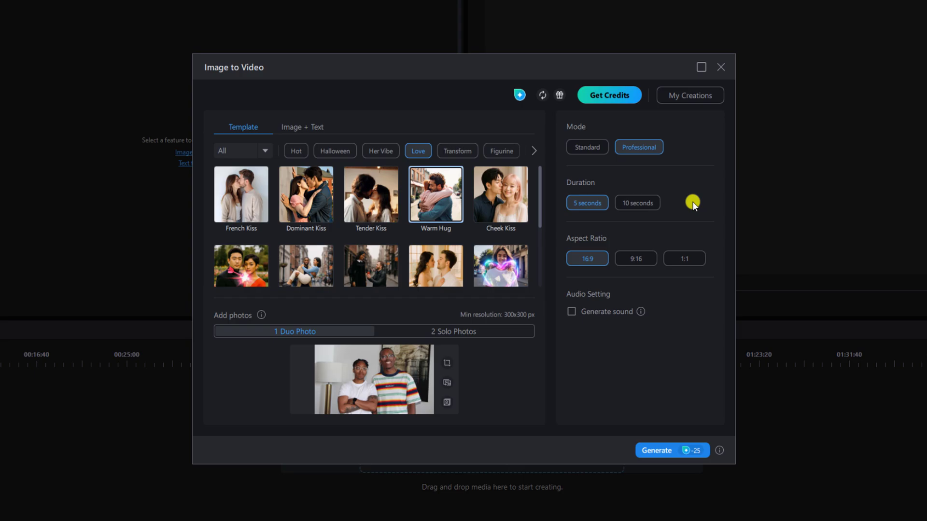
click(659, 449)
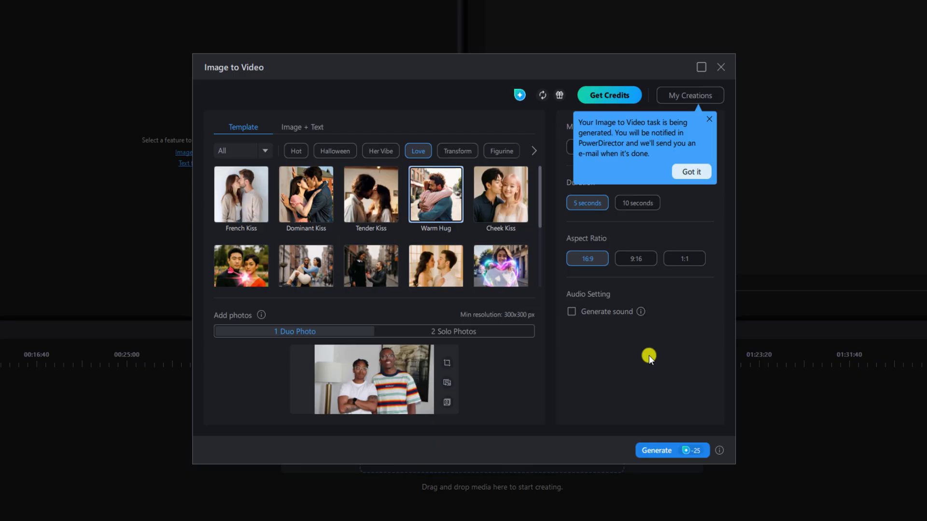
click(695, 173)
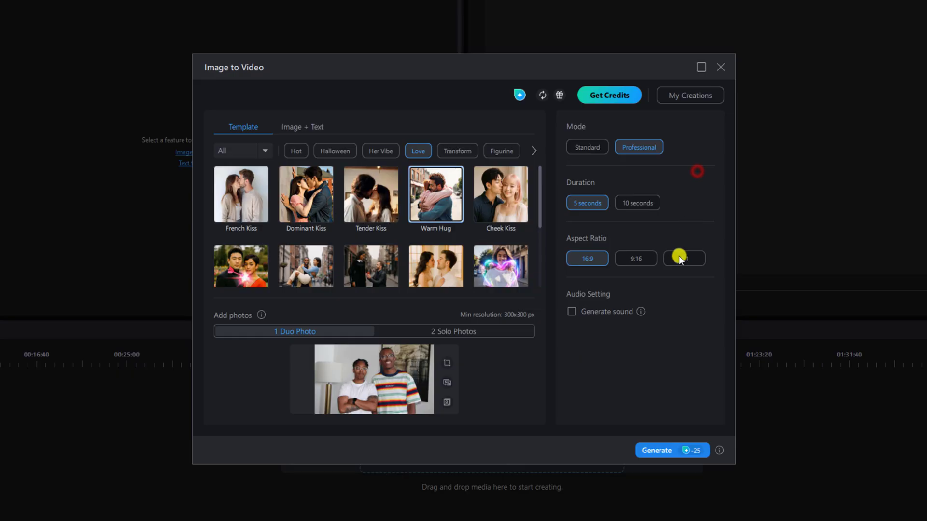
Open the finished Warm Hug video of the two friends from the result notification
click(719, 69)
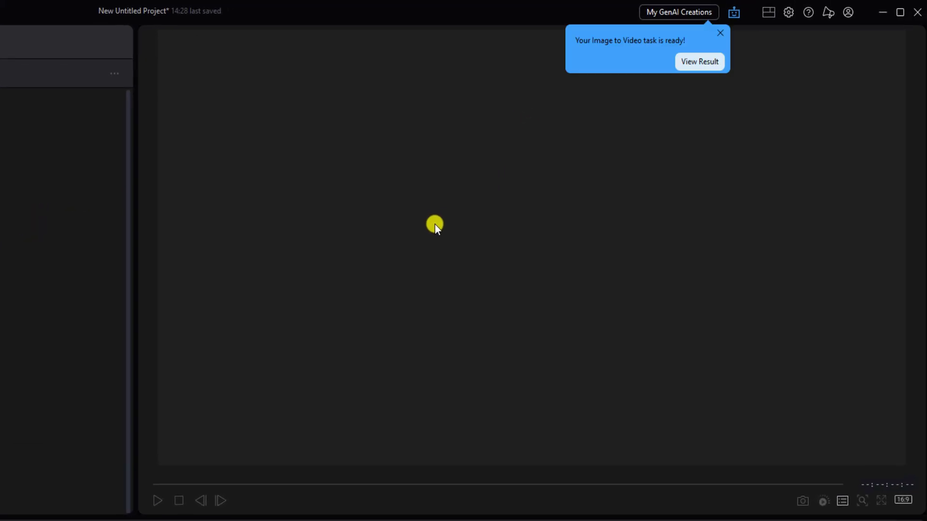
click(689, 14)
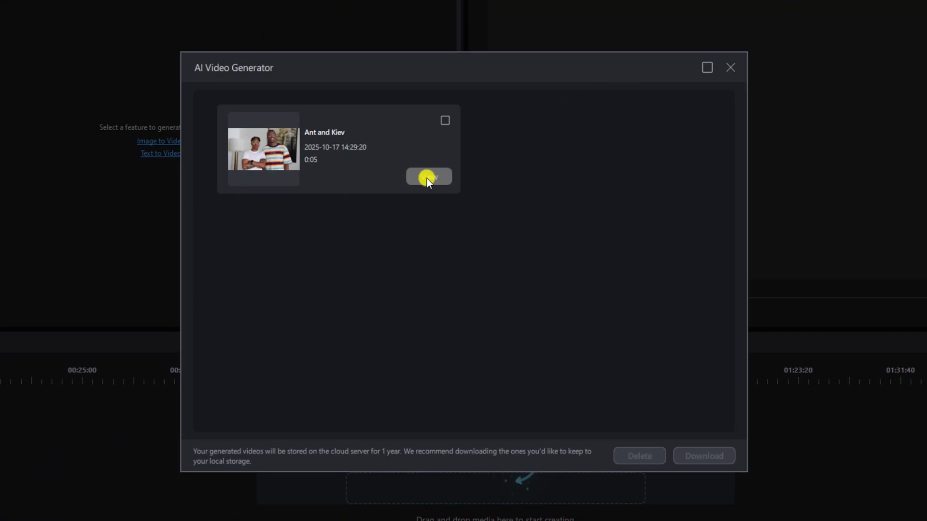
click(426, 178)
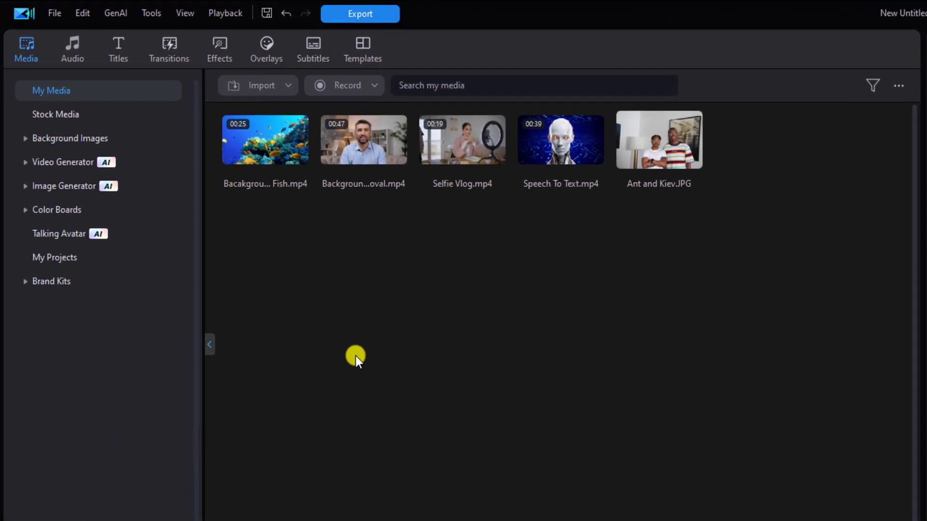
Start a Text to Video clip with the pasted galaxies, nebula and spaceship prompt
click(126, 164)
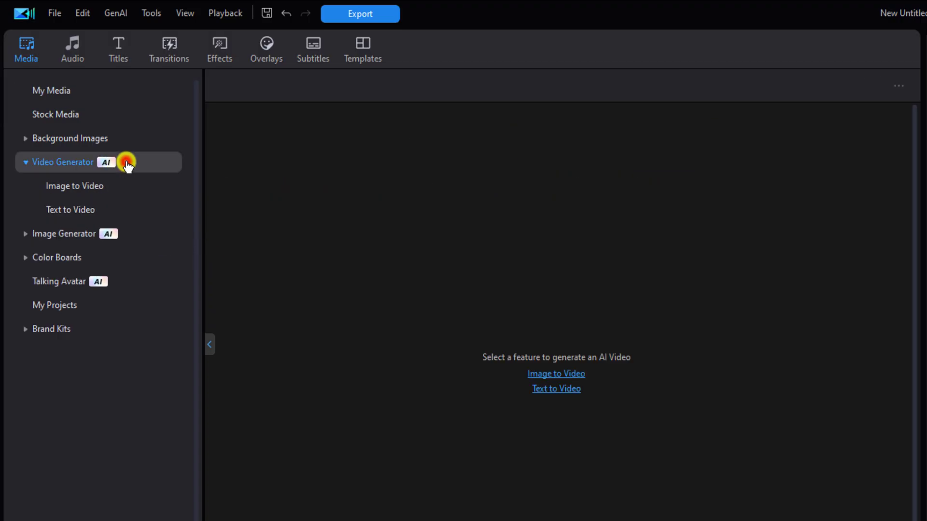
click(110, 212)
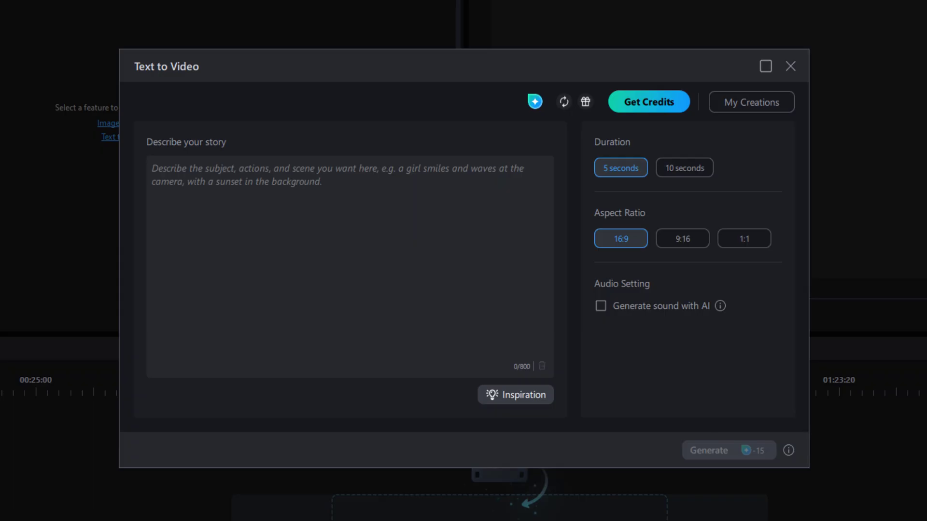
click(362, 209)
text(Generate a breathtaking view of the universe, showcasing distant galaxies, colorful nebula, and a spaceship traveling through space. Highlight the vastness and beauty of the cosmos.)
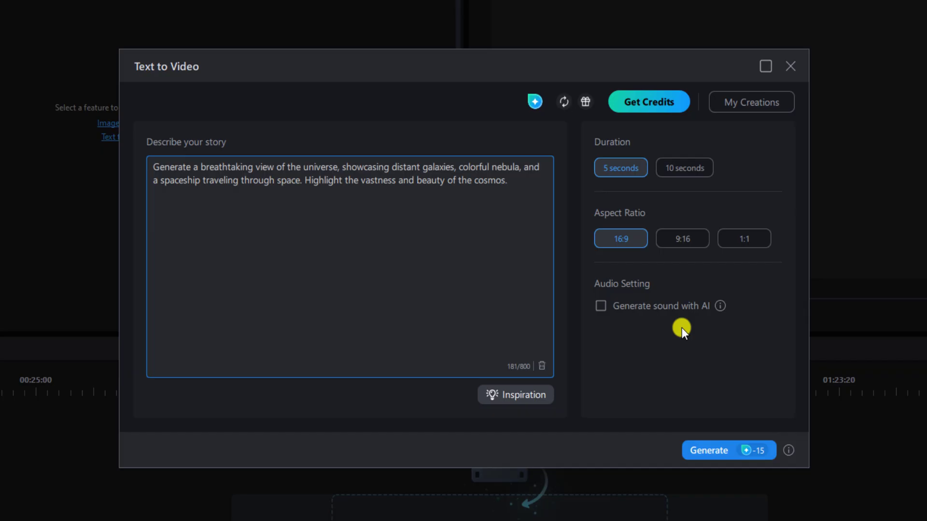
Generate the space-scene video and dismiss the processing notice
click(720, 448)
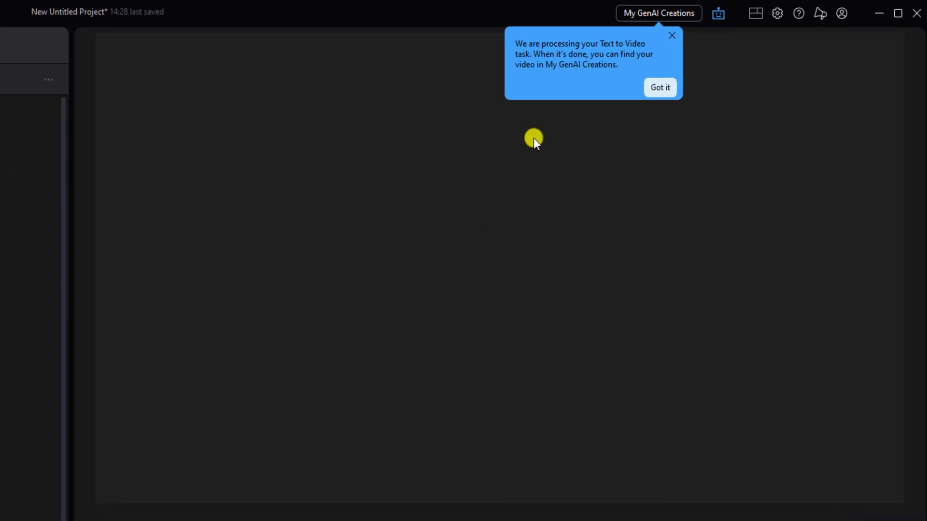
click(662, 91)
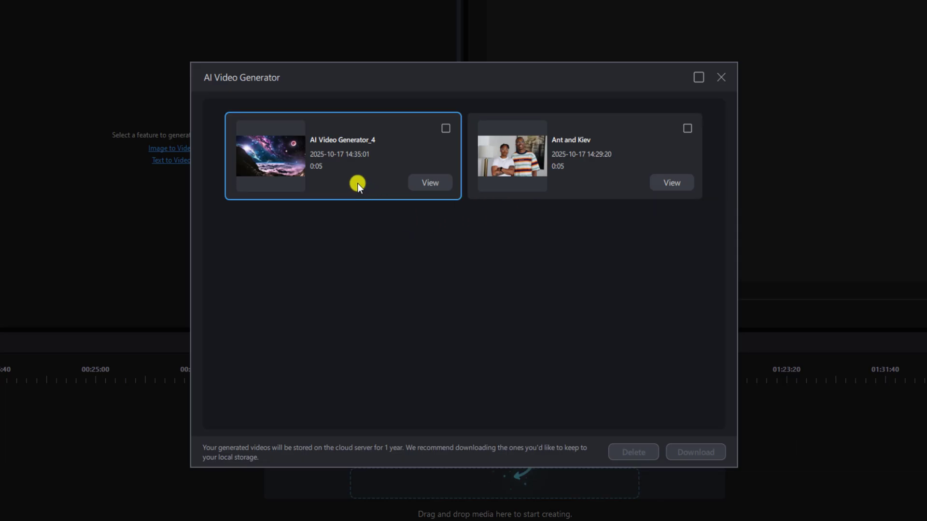
Play the generated space clip AI Video Generator_4
click(419, 184)
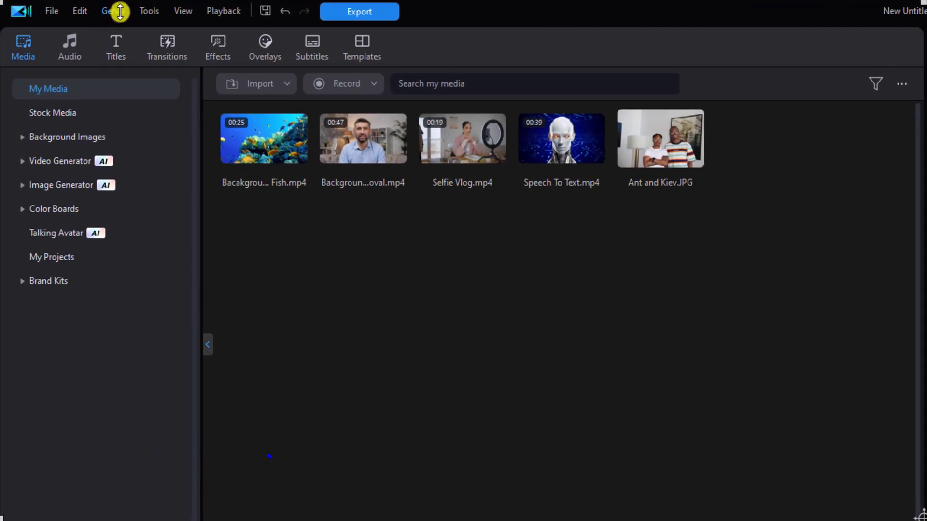
Start the GenAI AI Anime Video Effect with the Cartoon style selected
click(120, 12)
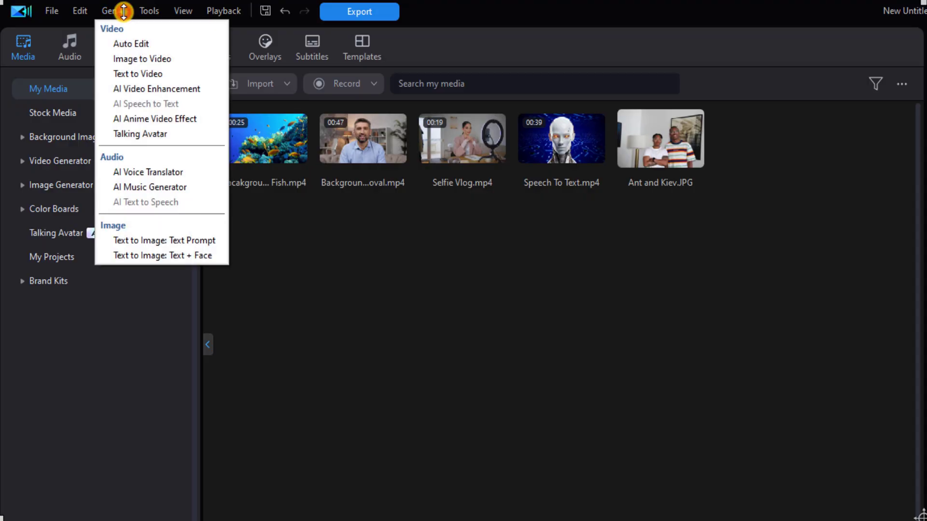
click(212, 118)
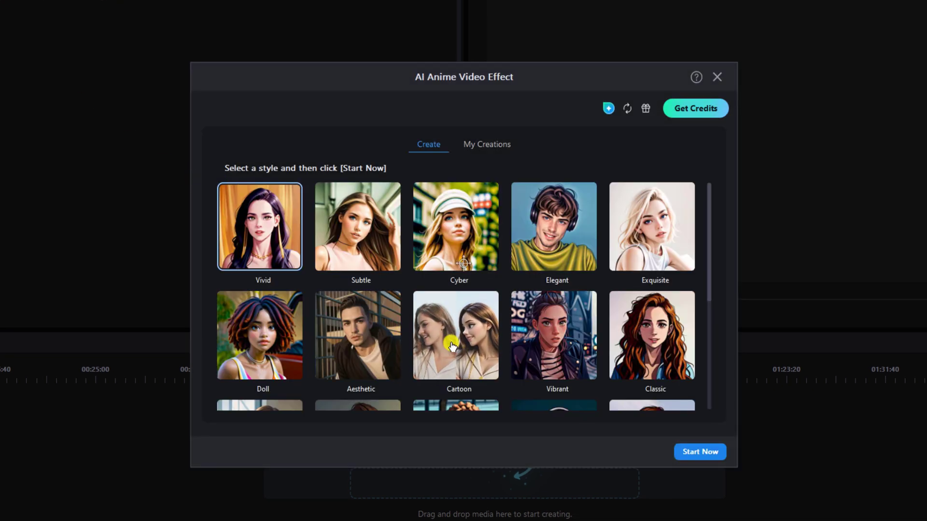
click(452, 346)
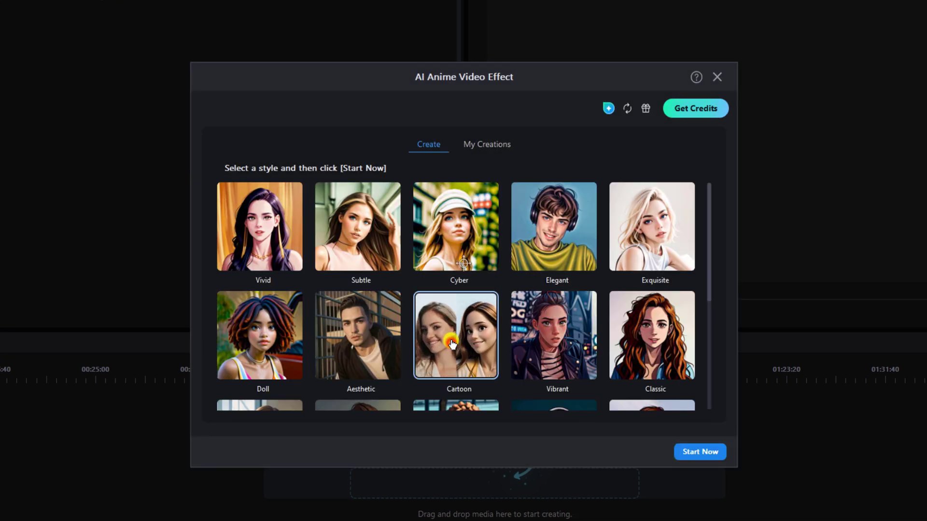
click(708, 453)
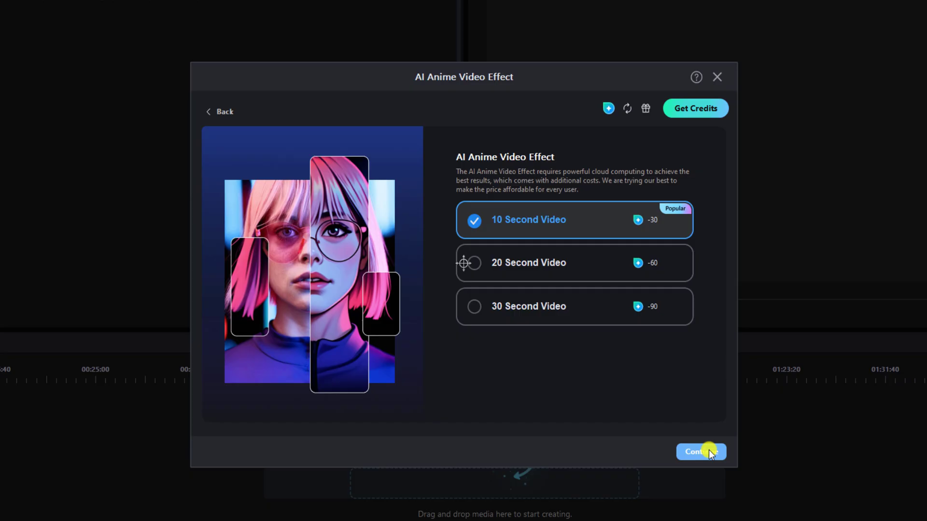
Accept the 10-second, 30-credit length and import Soccer Girl.mp4 as the source clip
click(708, 453)
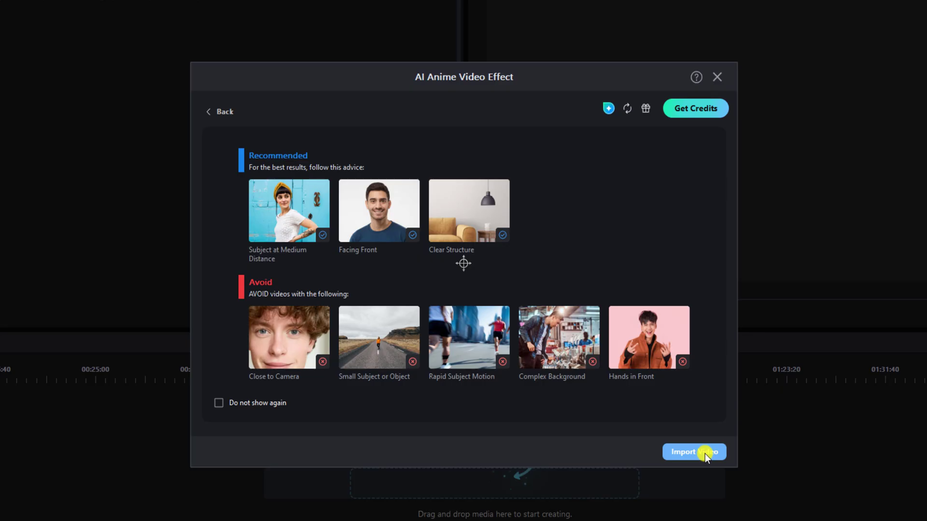
click(705, 453)
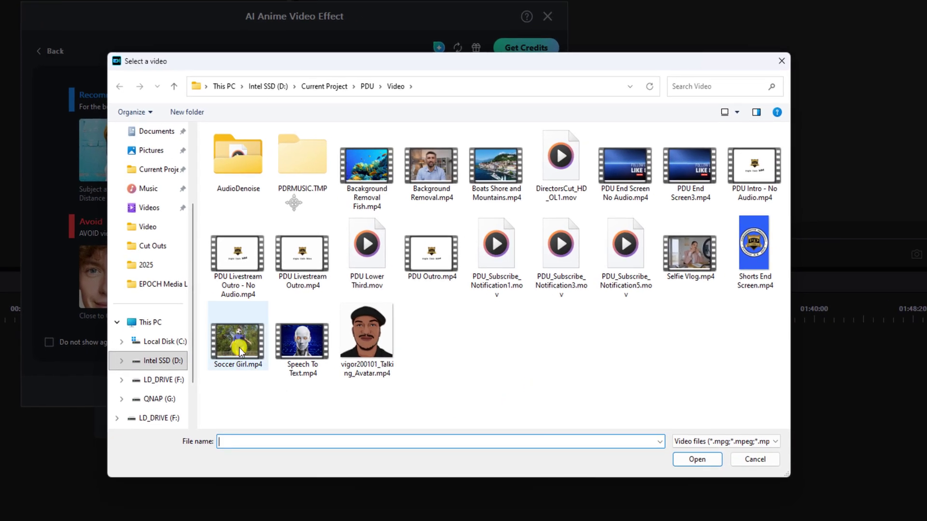
click(372, 399)
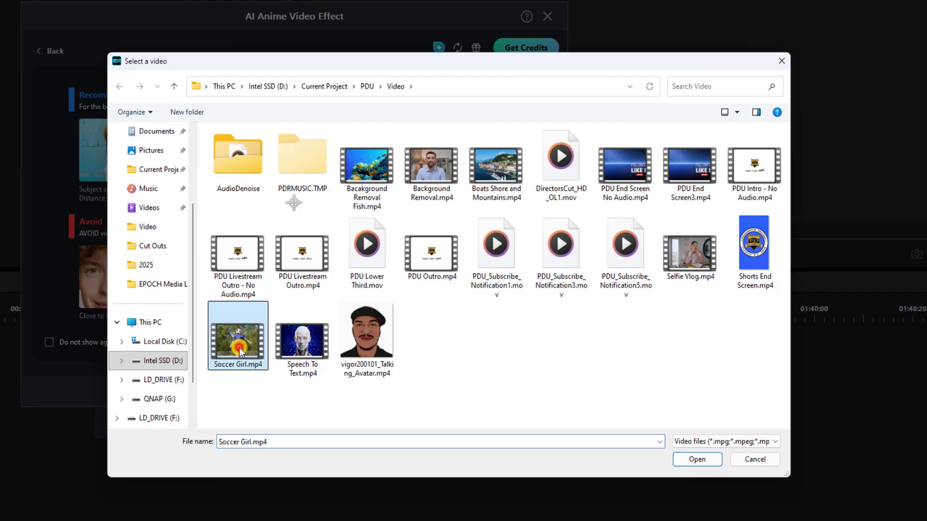
click(698, 459)
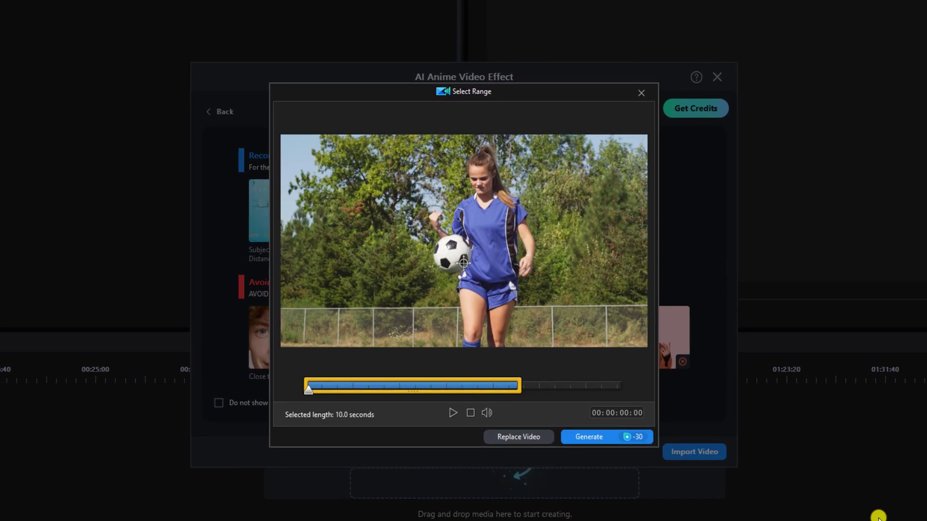
Generate the Cartoon anime soccer clip and dismiss the processing notice
click(592, 439)
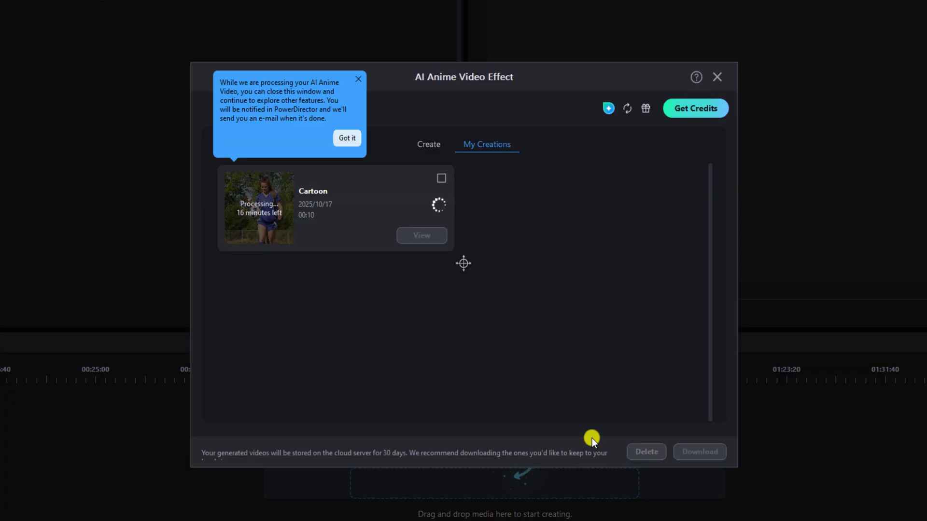
click(348, 137)
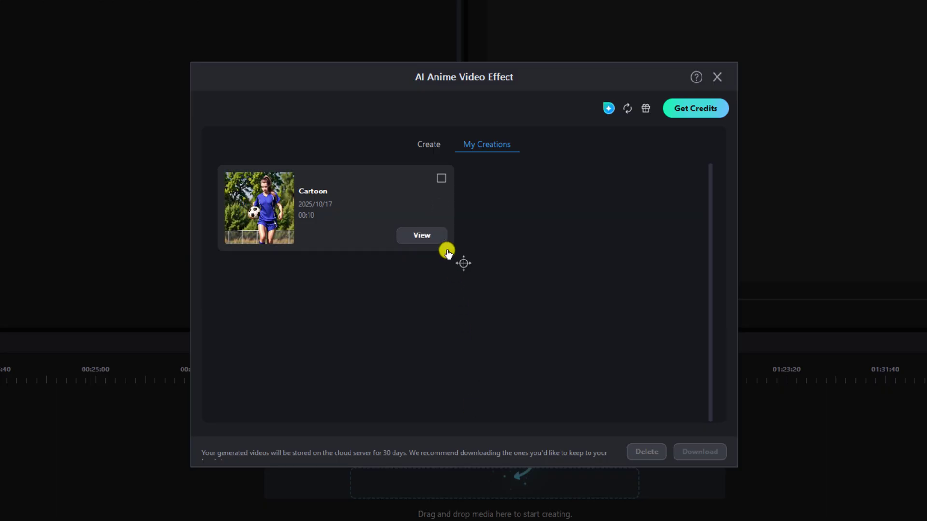
Open the finished 0:10 Cartoon soccer creation and play it in the preview
click(438, 237)
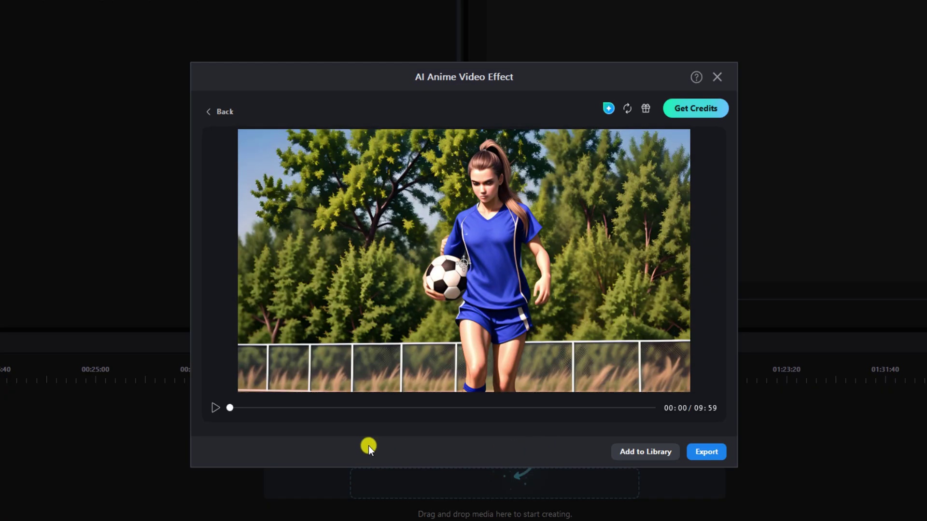
click(212, 410)
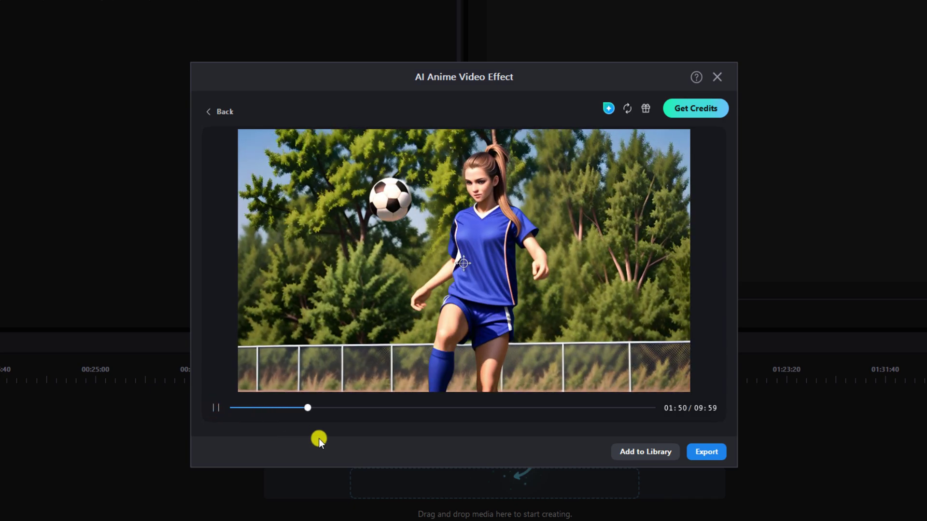